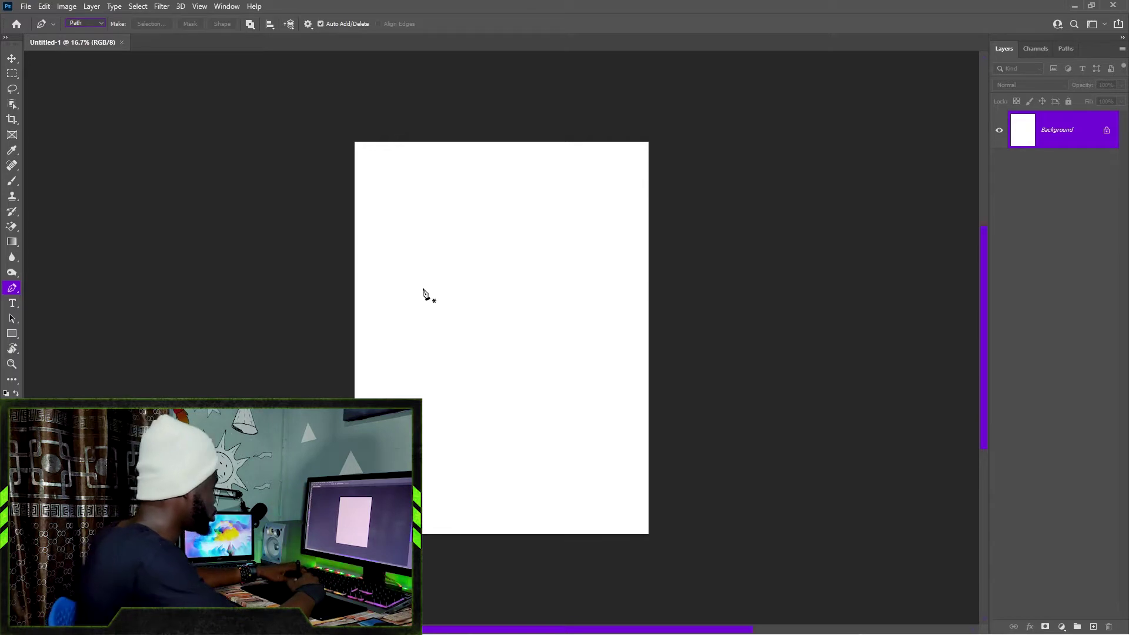
# - Test the Brush tool's pen pressure with two rough scribbles on the blank canvas, and undo them
pyautogui.press('b')
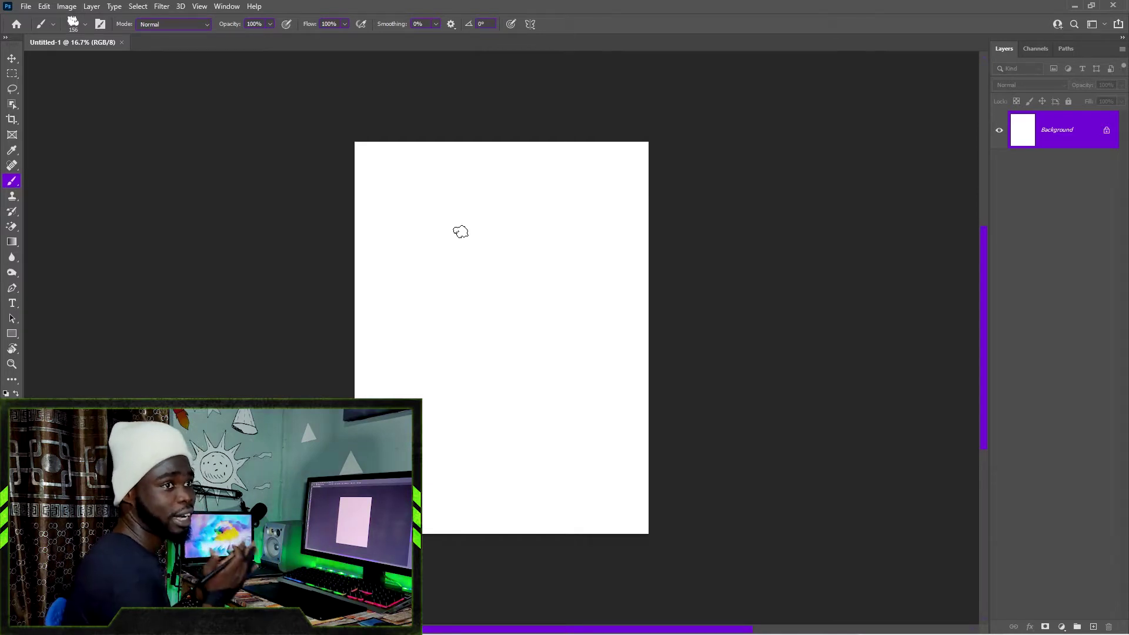
pyautogui.moveTo(416, 250)
pyautogui.mouseDown()
pyautogui.moveTo(422, 303)
pyautogui.moveTo(559, 318)
pyautogui.moveTo(471, 263)
pyautogui.moveTo(584, 365)
pyautogui.moveTo(562, 419)
pyautogui.mouseUp()
pyautogui.moveTo(405, 331)
pyautogui.mouseDown()
pyautogui.moveTo(461, 368)
pyautogui.moveTo(517, 454)
pyautogui.moveTo(450, 353)
pyautogui.moveTo(497, 383)
pyautogui.moveTo(507, 411)
pyautogui.mouseUp()
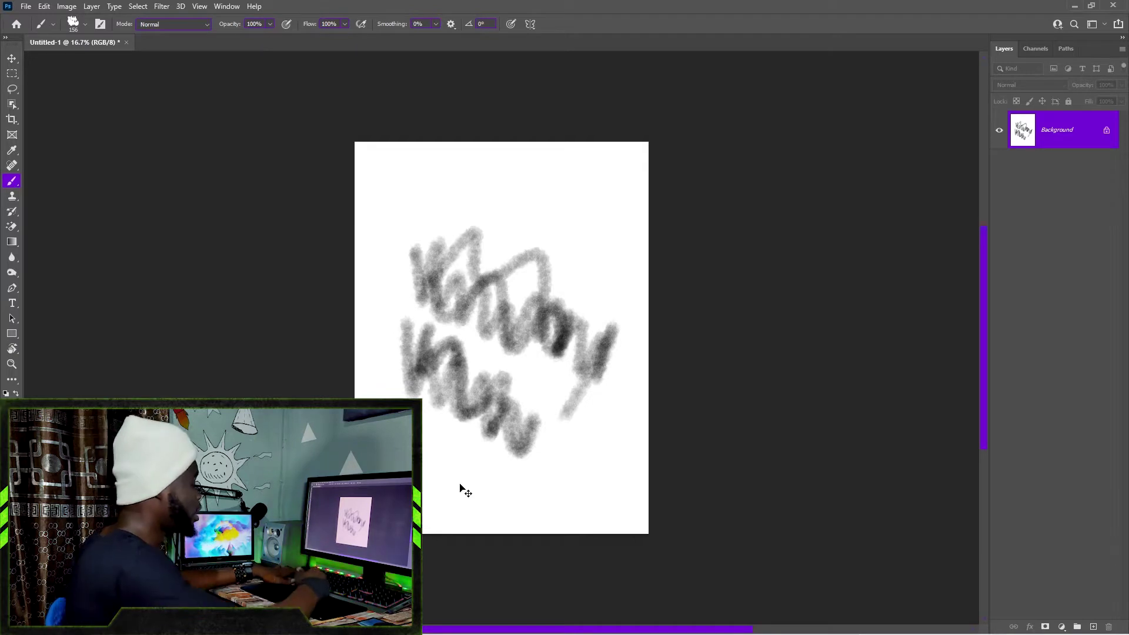
pyautogui.hotkey('ctrl', 'z')
pyautogui.hotkey('ctrl', 'z')
pyautogui.hotkey('ctrl', 'z')
# - Choose the 25 px Stroke preset from the KP Brush group and draw two test zigzags across the canvas
pyautogui.rightClick(447, 215)
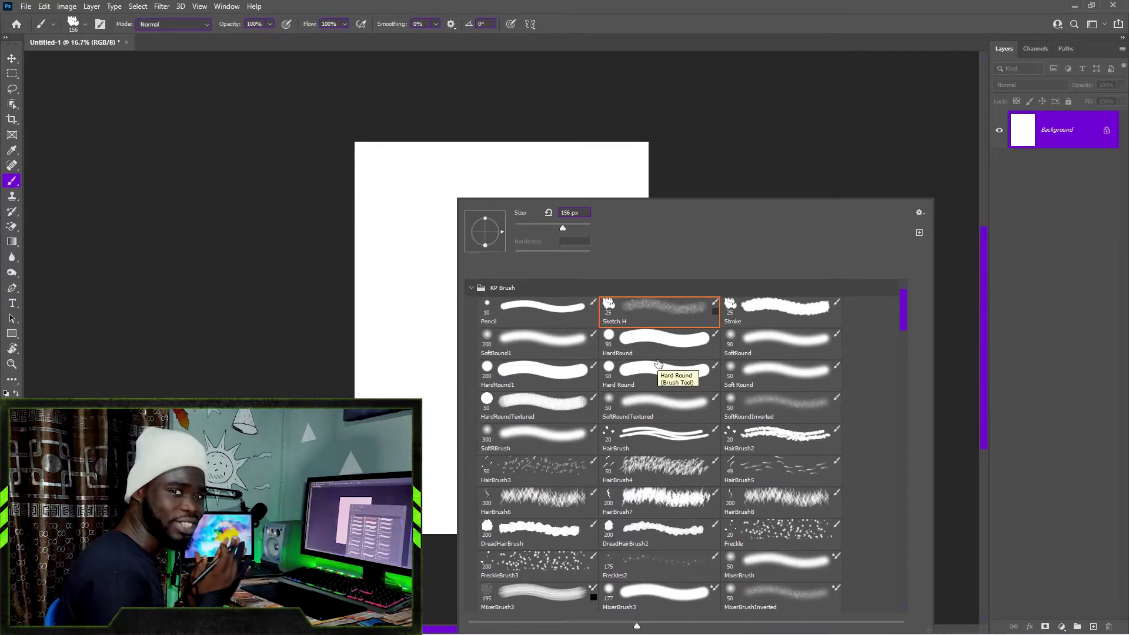
pyautogui.click(783, 310)
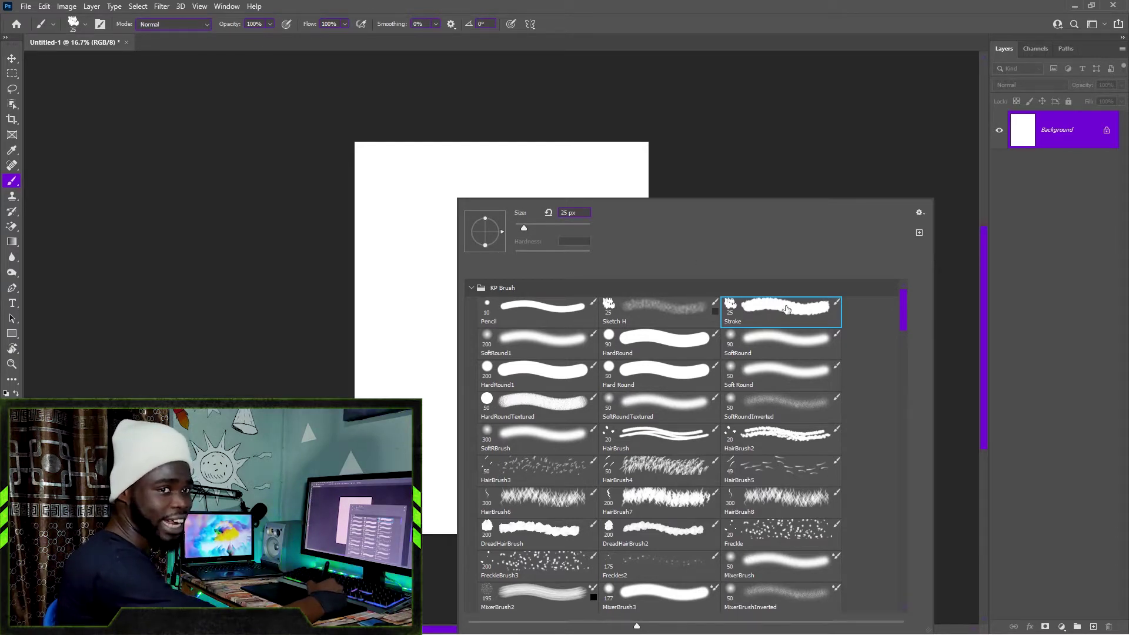
pyautogui.click(423, 209)
pyautogui.moveTo(401, 217)
pyautogui.mouseDown()
pyautogui.moveTo(401, 252)
pyautogui.moveTo(453, 295)
pyautogui.moveTo(535, 298)
pyautogui.moveTo(596, 382)
pyautogui.mouseUp()
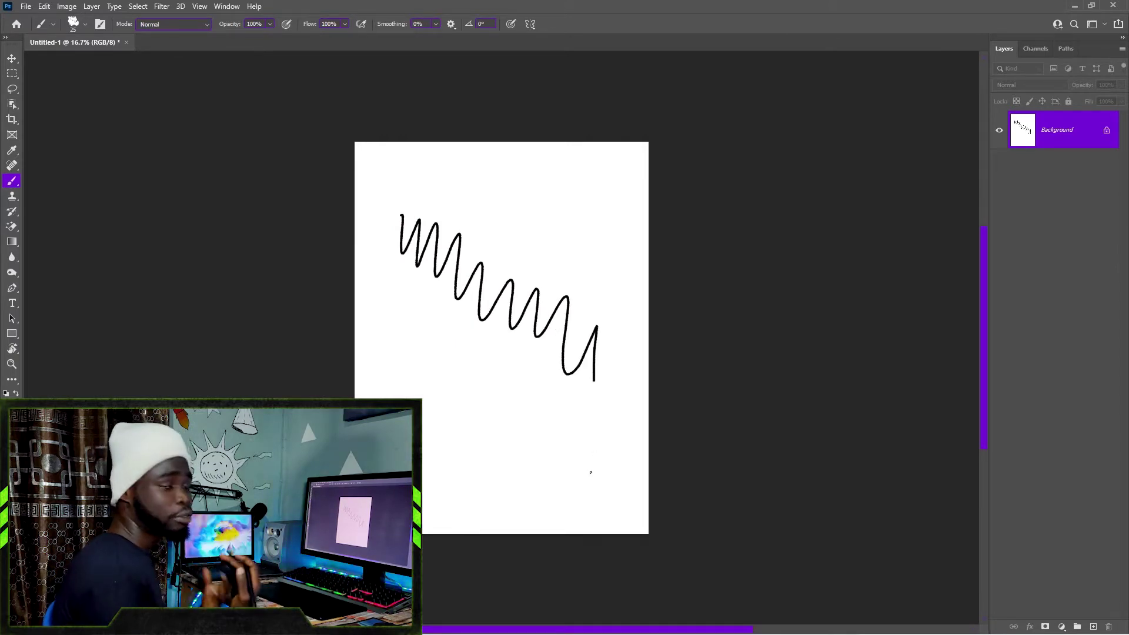
pyautogui.moveTo(365, 313)
pyautogui.mouseDown()
pyautogui.moveTo(454, 365)
pyautogui.moveTo(480, 391)
pyautogui.mouseUp()
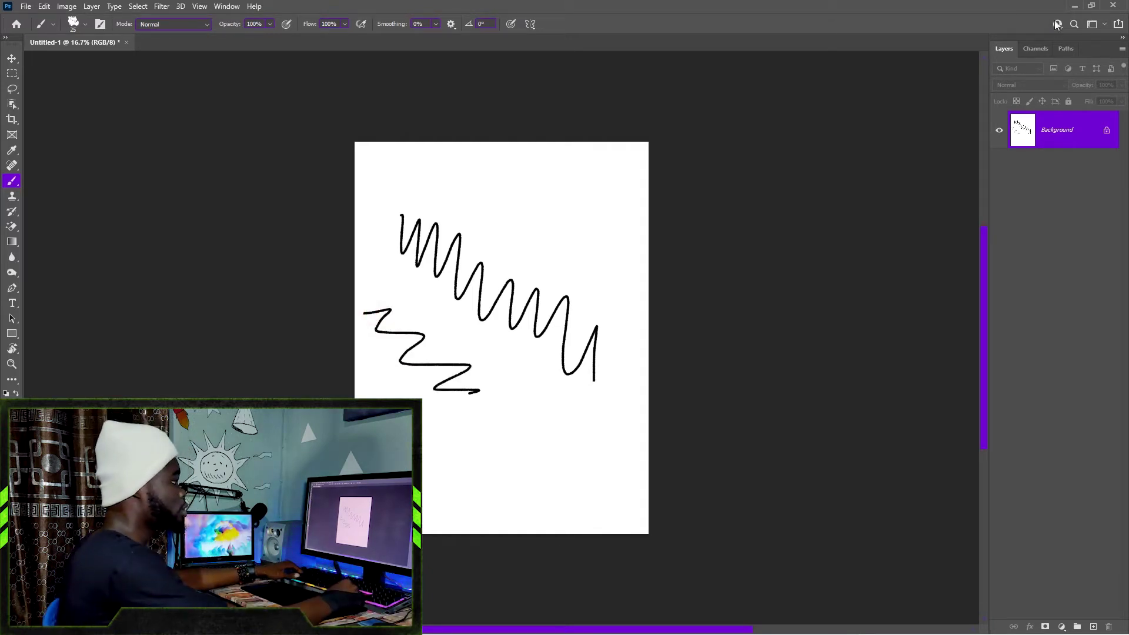
# - Switch to Autodesk SketchBook Pro and scribble overlapping pencil zigzags on the canvas to test the pen pressure
pyautogui.moveTo(618, 633)
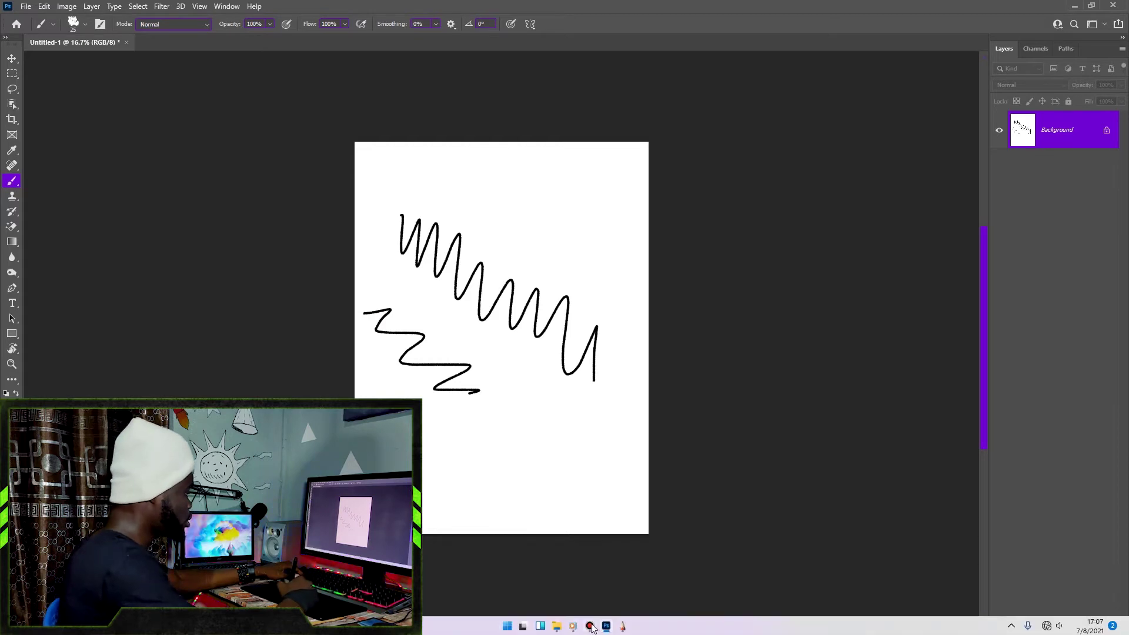
pyautogui.click(621, 627)
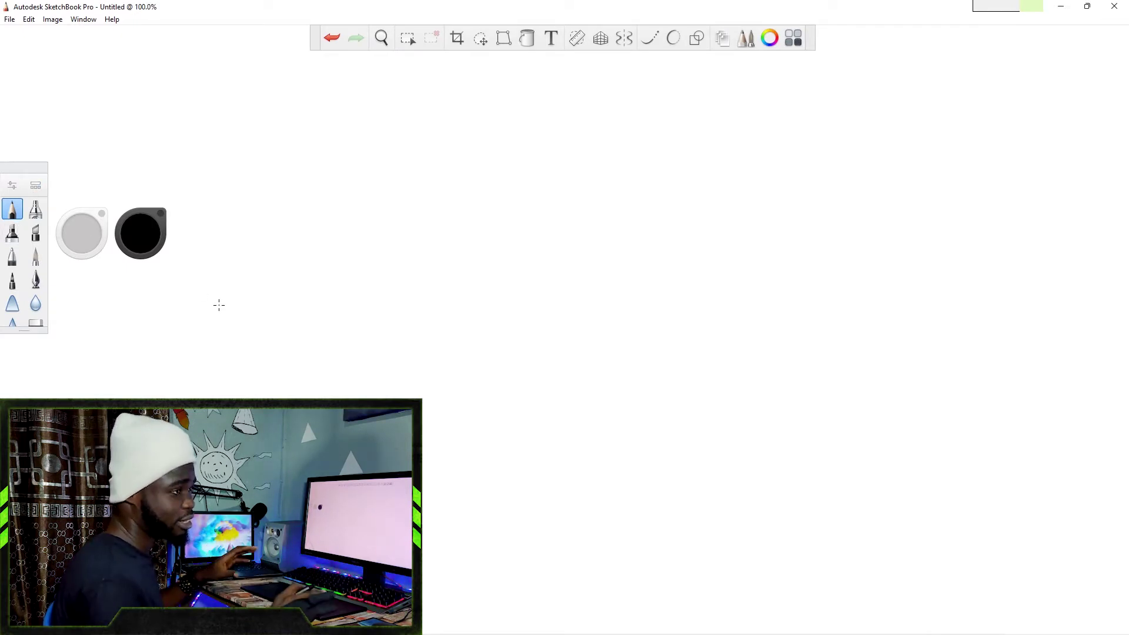
pyautogui.moveTo(375, 209)
pyautogui.mouseDown()
pyautogui.moveTo(435, 250)
pyautogui.moveTo(549, 290)
pyautogui.moveTo(628, 362)
pyautogui.mouseUp()
pyautogui.moveTo(633, 281)
pyautogui.mouseDown()
pyautogui.moveTo(747, 313)
pyautogui.moveTo(683, 329)
pyautogui.moveTo(521, 261)
pyautogui.moveTo(647, 281)
pyautogui.moveTo(688, 256)
pyautogui.moveTo(657, 299)
pyautogui.mouseUp()
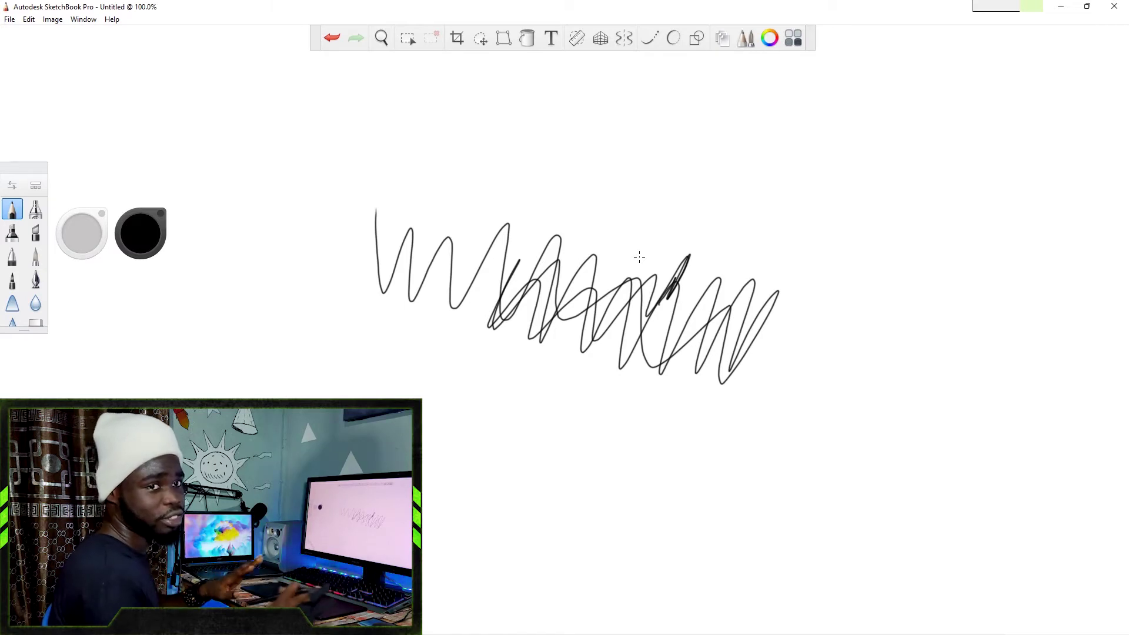
# - Minimize SketchBook Pro and Photoshop and open the VEIKK Pen Tablet driver settings
pyautogui.click(1062, 12)
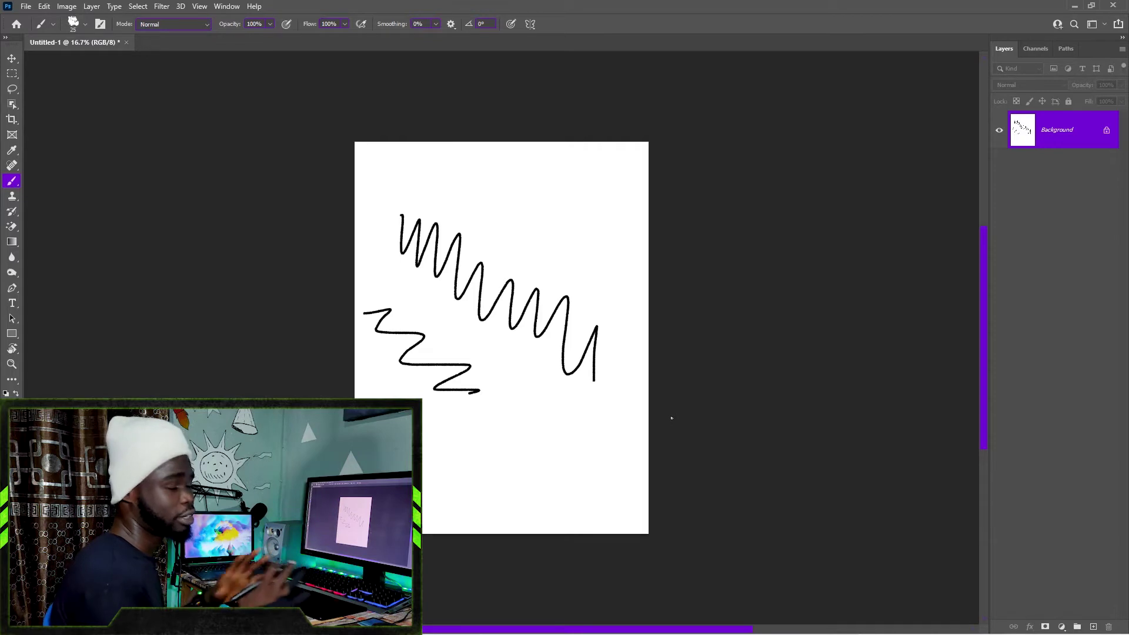
pyautogui.click(1075, 6)
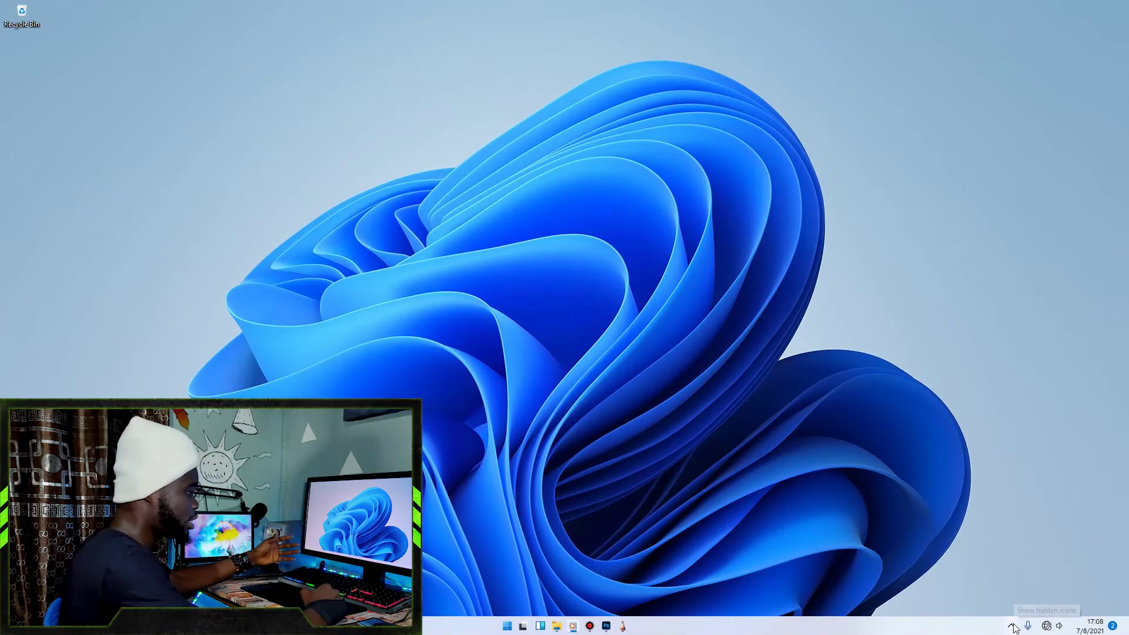
pyautogui.click(1011, 625)
pyautogui.click(988, 581)
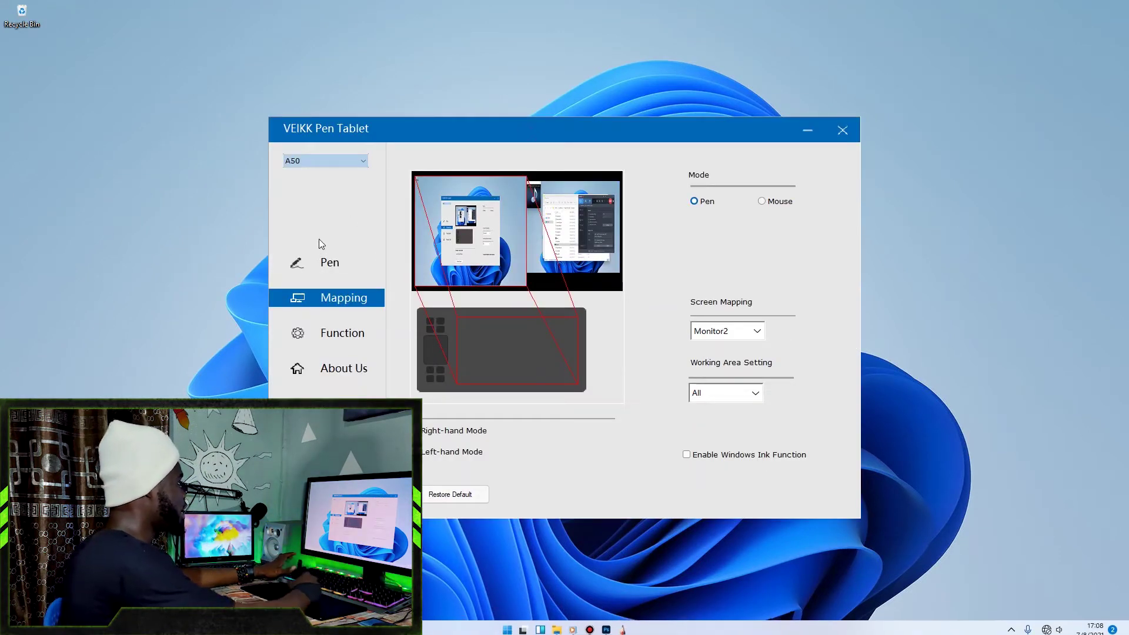
# - Review the tablet's pen settings and enable the Windows Ink Function in its mapping settings
pyautogui.click(328, 263)
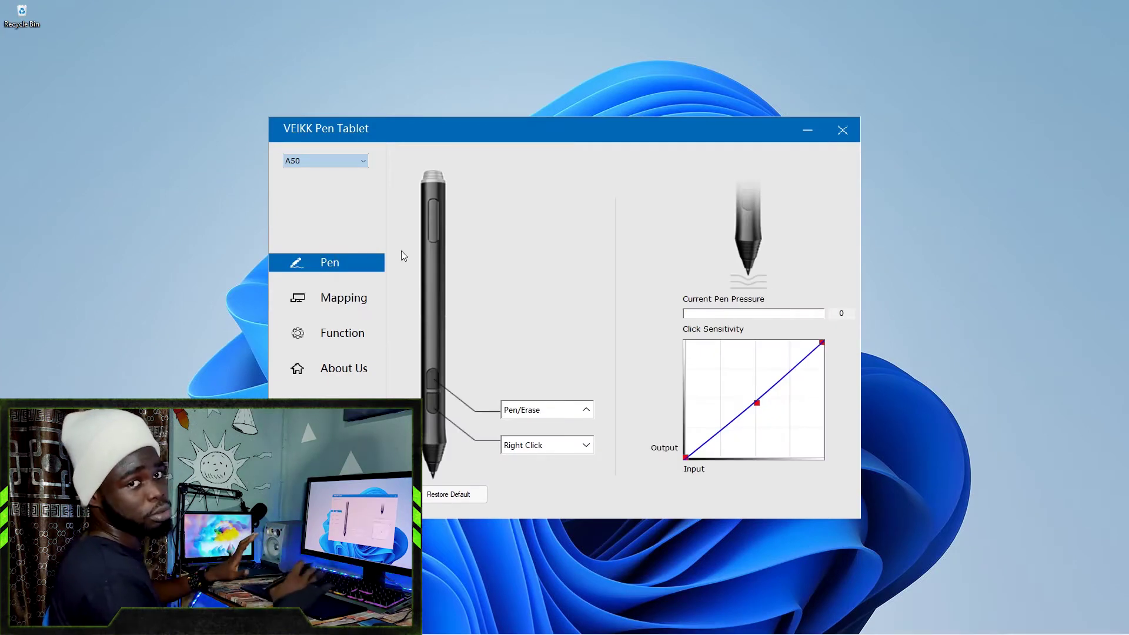
pyautogui.click(337, 299)
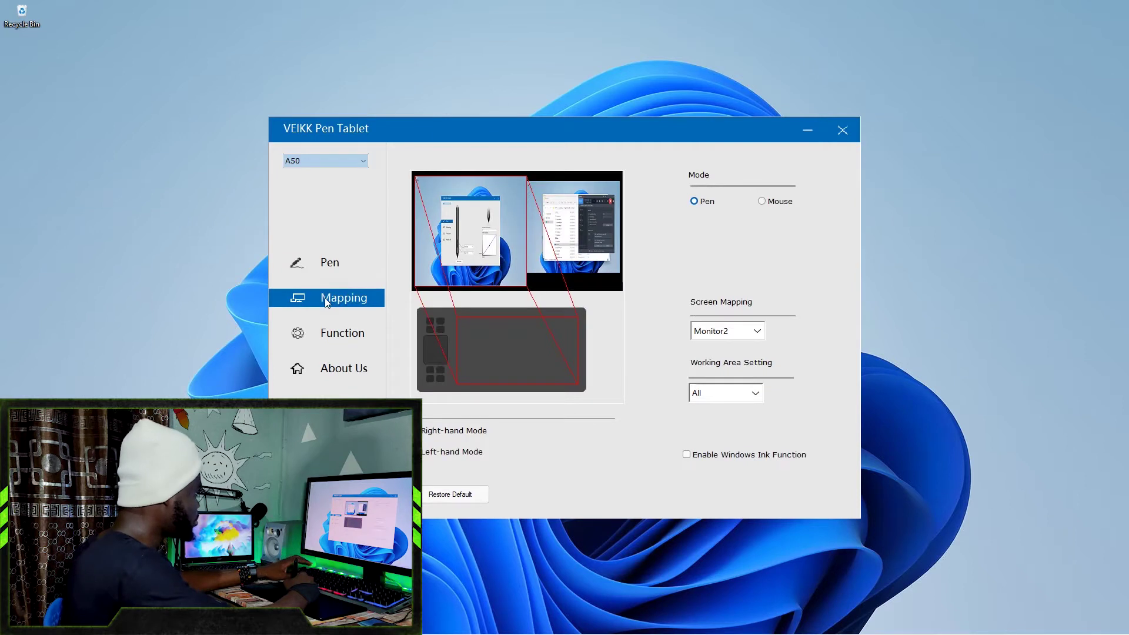
pyautogui.click(686, 454)
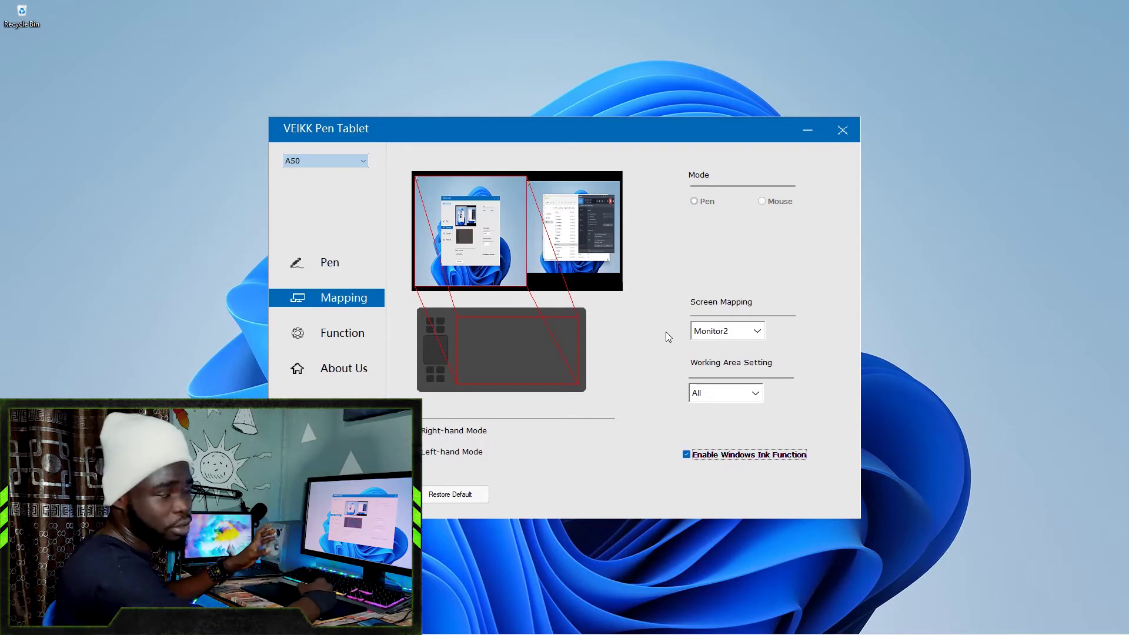
# - Return to SketchBook Pro, undo the old scribbles and draw fresh pencil zigzags with varying pen pressure
pyautogui.moveTo(531, 632)
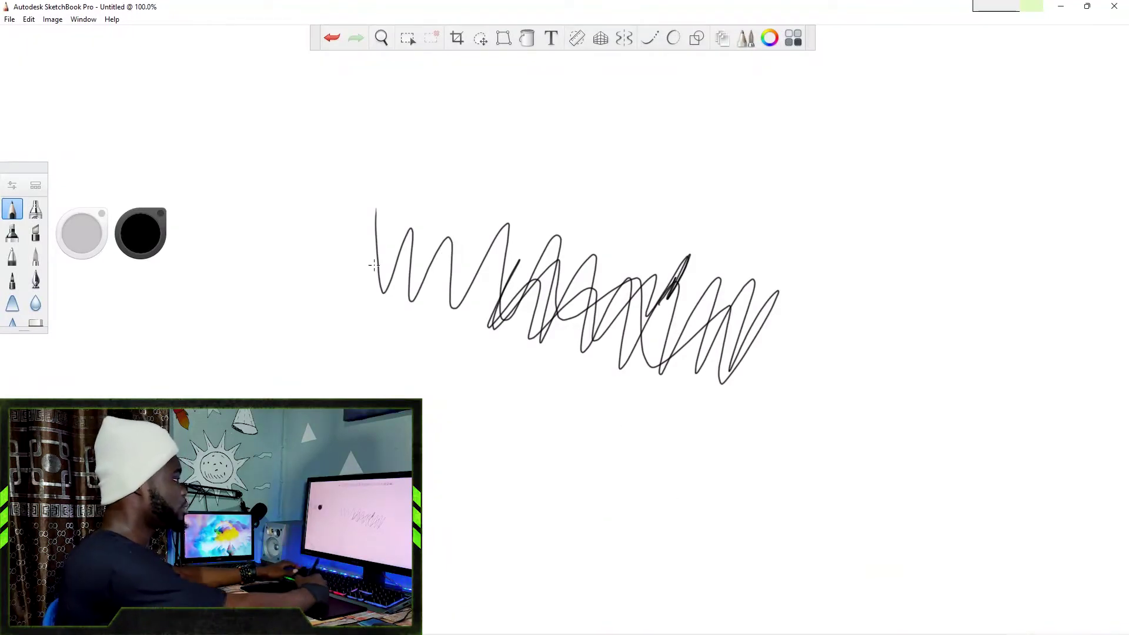
pyautogui.hotkey('ctrl', 'z')
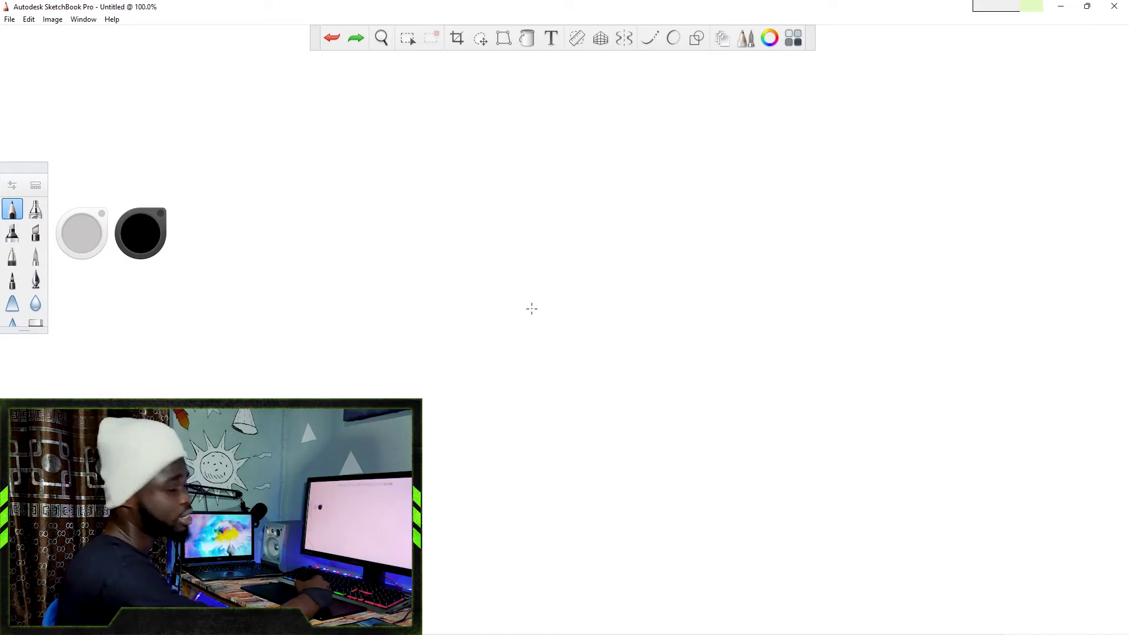
pyautogui.moveTo(429, 276)
pyautogui.mouseDown()
pyautogui.moveTo(448, 295)
pyautogui.moveTo(541, 324)
pyautogui.moveTo(568, 399)
pyautogui.moveTo(682, 303)
pyautogui.moveTo(638, 435)
pyautogui.moveTo(736, 306)
pyautogui.moveTo(711, 438)
pyautogui.moveTo(787, 348)
pyautogui.moveTo(838, 403)
pyautogui.mouseUp()
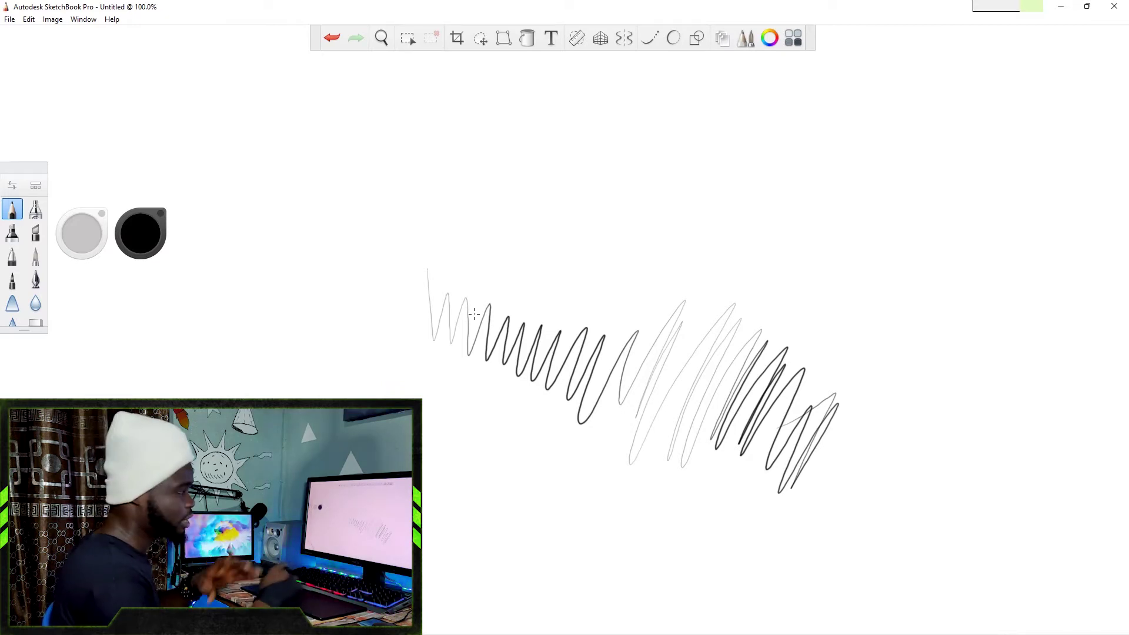
pyautogui.moveTo(401, 149)
pyautogui.mouseDown()
pyautogui.moveTo(449, 261)
pyautogui.moveTo(455, 203)
pyautogui.moveTo(488, 269)
pyautogui.moveTo(506, 203)
pyautogui.moveTo(525, 278)
pyautogui.moveTo(542, 286)
pyautogui.moveTo(571, 195)
pyautogui.moveTo(588, 264)
pyautogui.moveTo(634, 206)
pyautogui.moveTo(678, 297)
pyautogui.mouseUp()
pyautogui.moveTo(711, 170)
pyautogui.mouseDown()
pyautogui.moveTo(806, 212)
pyautogui.moveTo(862, 264)
pyautogui.moveTo(814, 323)
pyautogui.mouseUp()
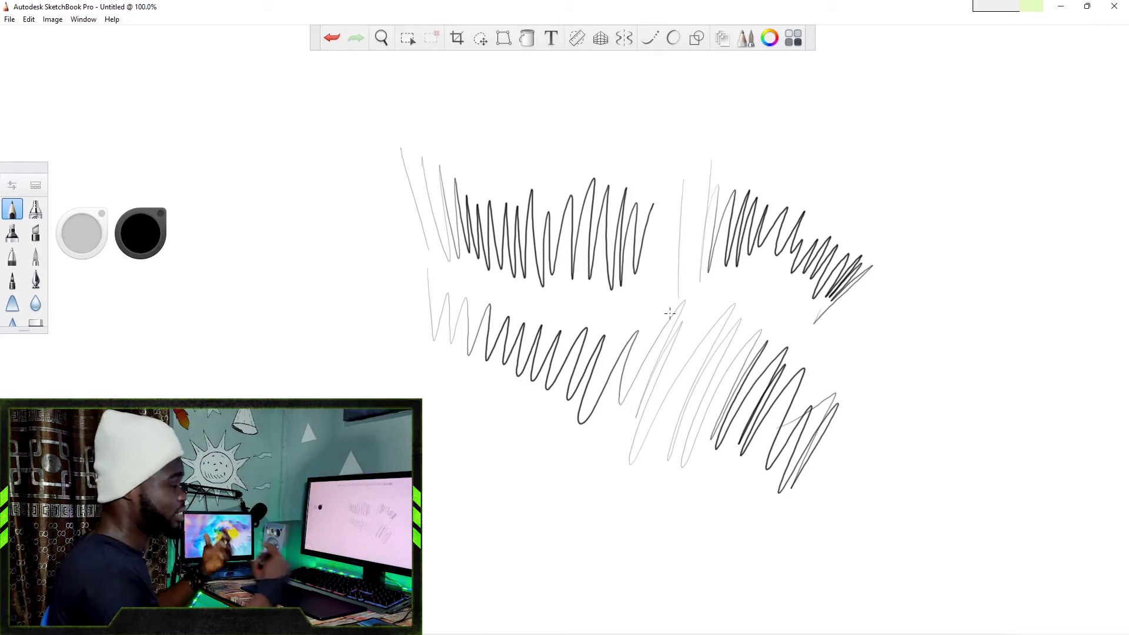
# - Switch to Photoshop and draw several zigzags and diagonal lines with the Stroke brush to test pressure sensitivity
pyautogui.moveTo(535, 634)
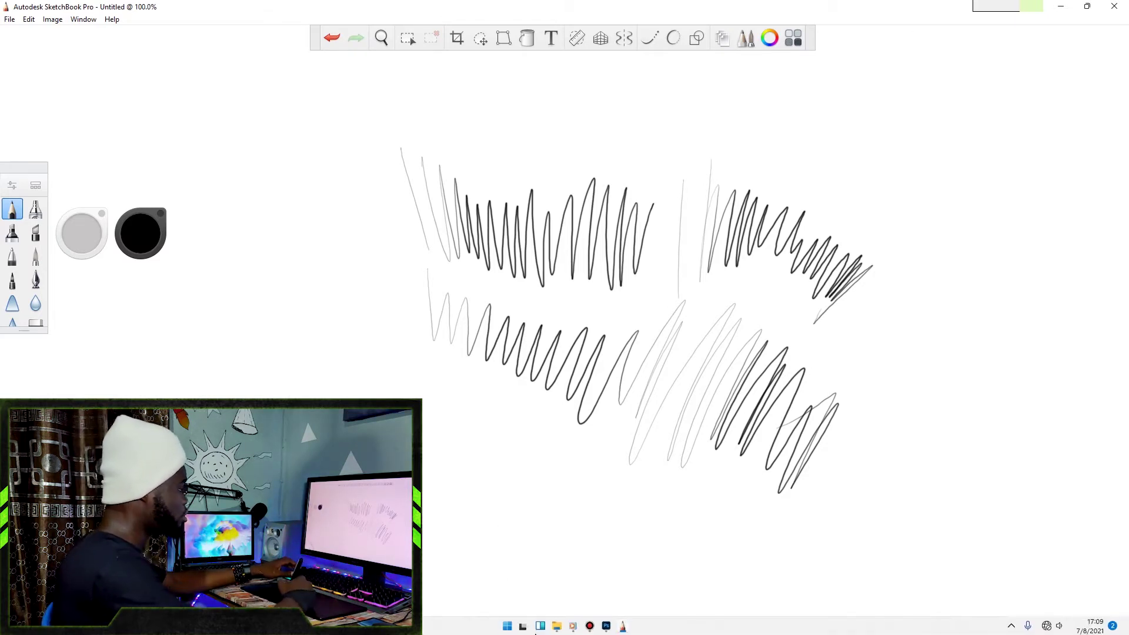
pyautogui.click(606, 626)
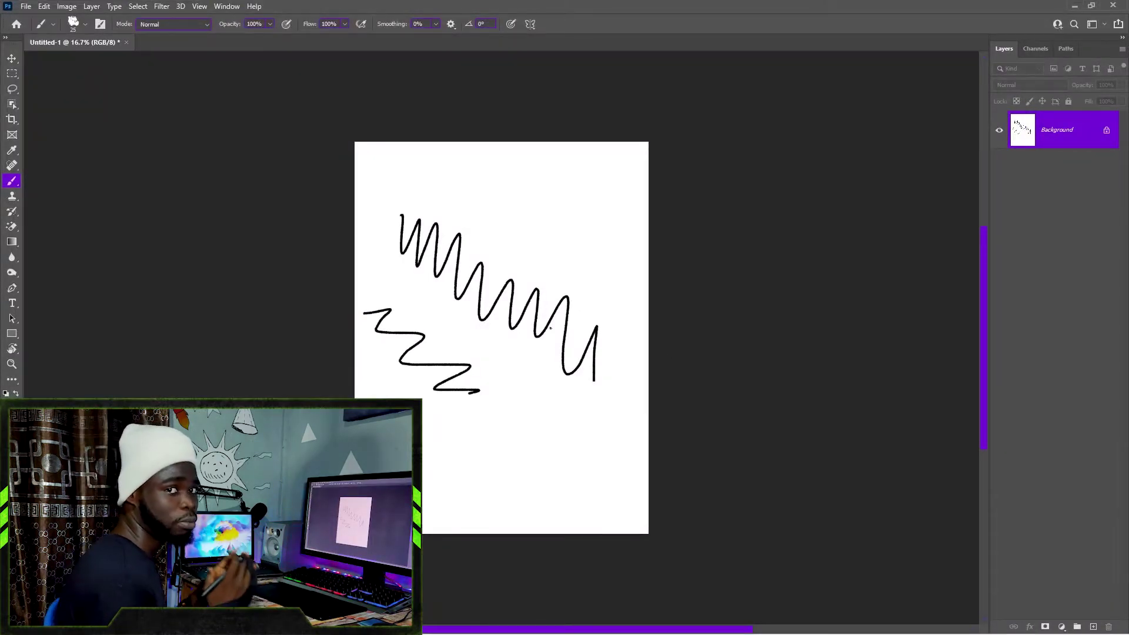
pyautogui.moveTo(469, 179)
pyautogui.mouseDown()
pyautogui.moveTo(478, 229)
pyautogui.moveTo(499, 188)
pyautogui.moveTo(537, 200)
pyautogui.mouseUp()
pyautogui.moveTo(574, 229)
pyautogui.mouseDown()
pyautogui.moveTo(615, 253)
pyautogui.moveTo(600, 325)
pyautogui.mouseUp()
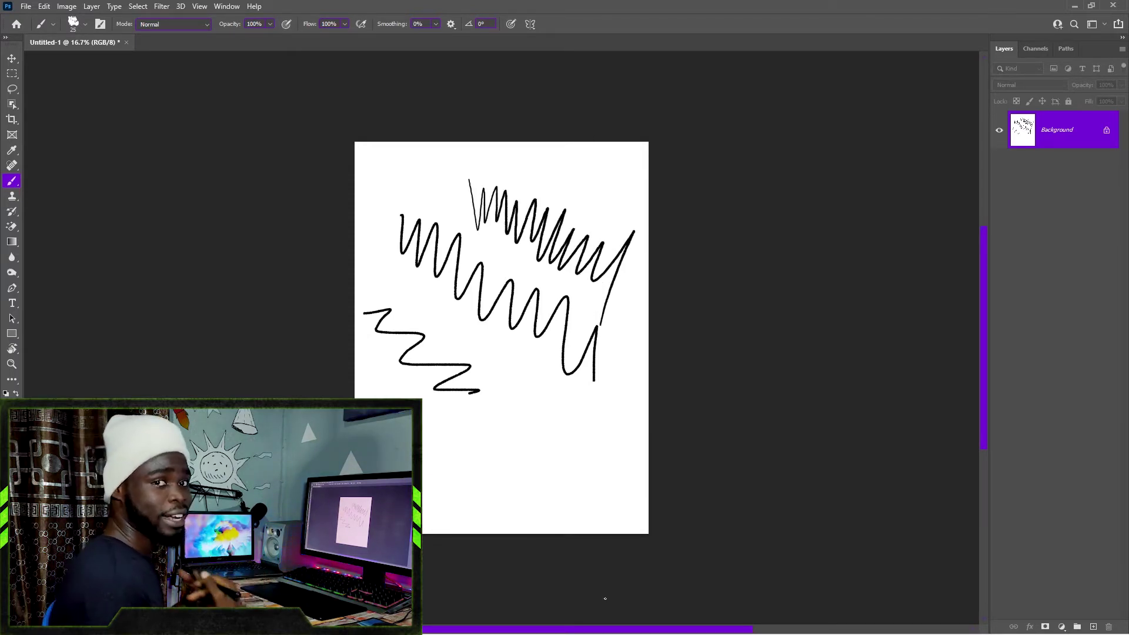
pyautogui.moveTo(492, 341)
pyautogui.mouseDown()
pyautogui.moveTo(496, 395)
pyautogui.moveTo(511, 364)
pyautogui.moveTo(530, 419)
pyautogui.moveTo(551, 405)
pyautogui.moveTo(579, 465)
pyautogui.mouseUp()
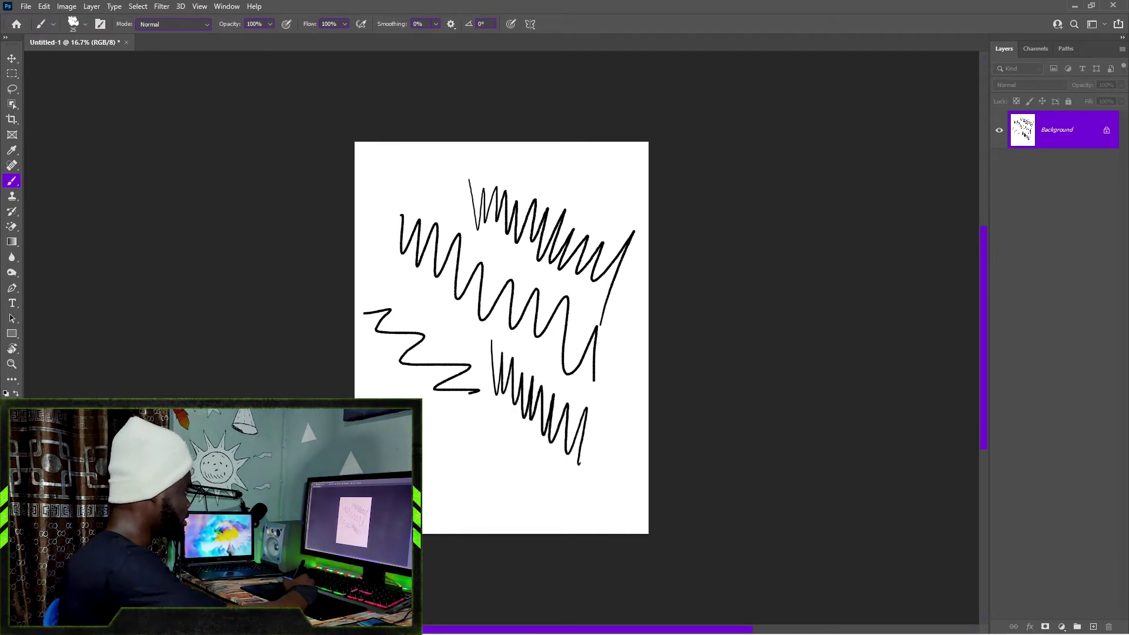
pyautogui.moveTo(395, 392); pyautogui.dragTo(430, 498)
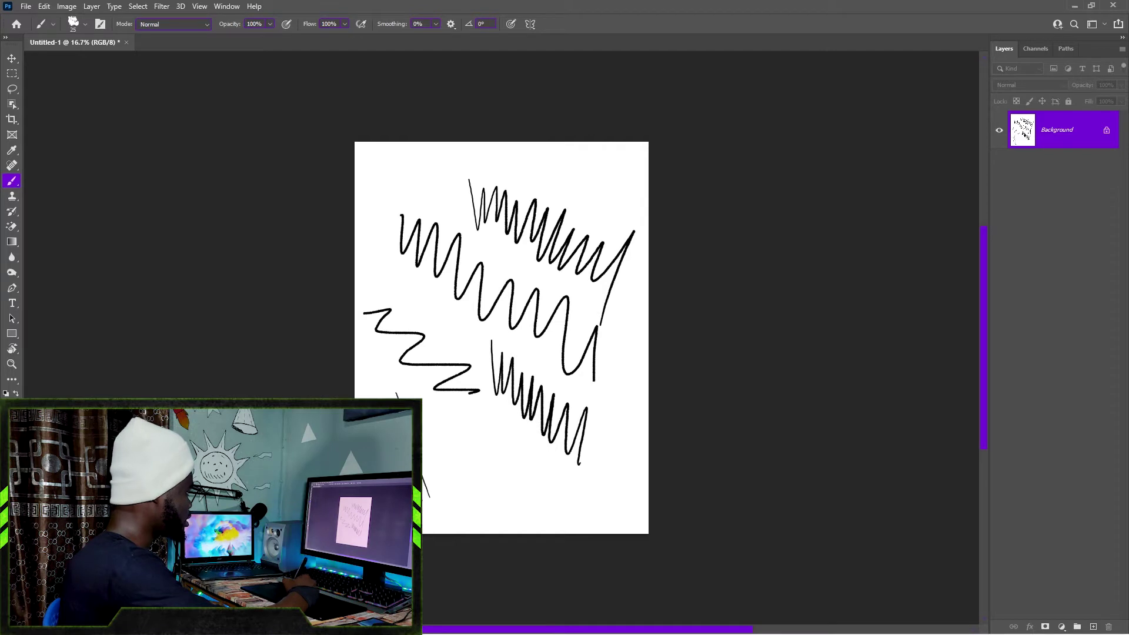
pyautogui.moveTo(406, 384)
pyautogui.mouseDown()
pyautogui.moveTo(450, 518)
pyautogui.moveTo(459, 492)
pyautogui.moveTo(471, 528)
pyautogui.moveTo(477, 497)
pyautogui.mouseUp()
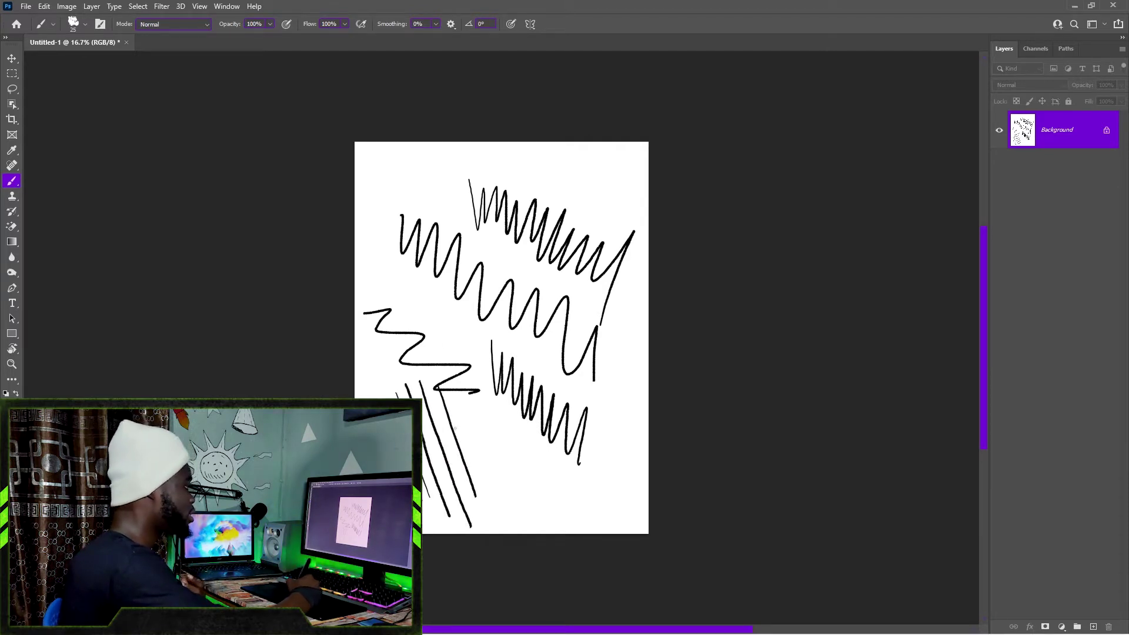
# - Look over the KP Brush presets and draw another dense zigzag near the canvas's left edge with the Stroke brush
pyautogui.rightClick(464, 231)
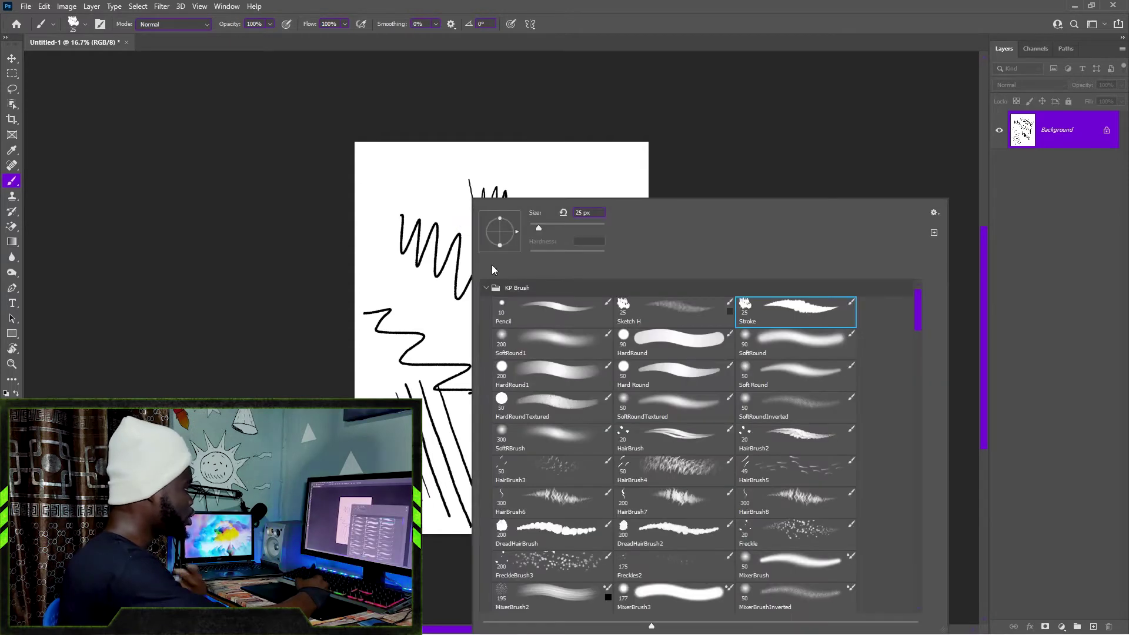
pyautogui.moveTo(918, 312)
pyautogui.mouseDown()
pyautogui.moveTo(913, 342)
pyautogui.moveTo(918, 300)
pyautogui.mouseUp()
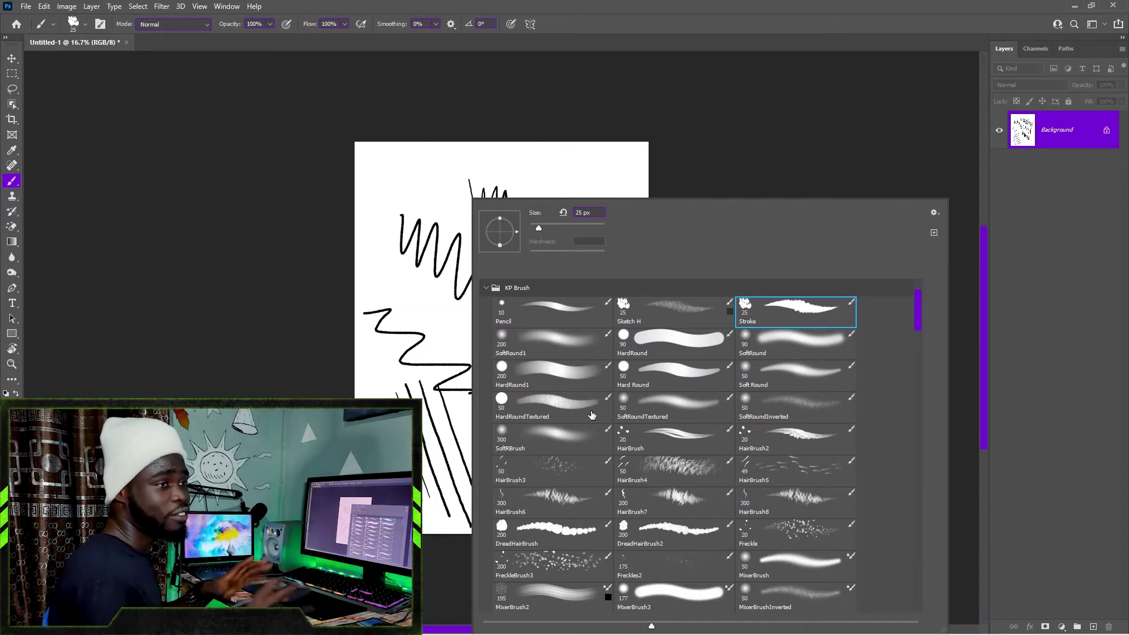
pyautogui.click(645, 34)
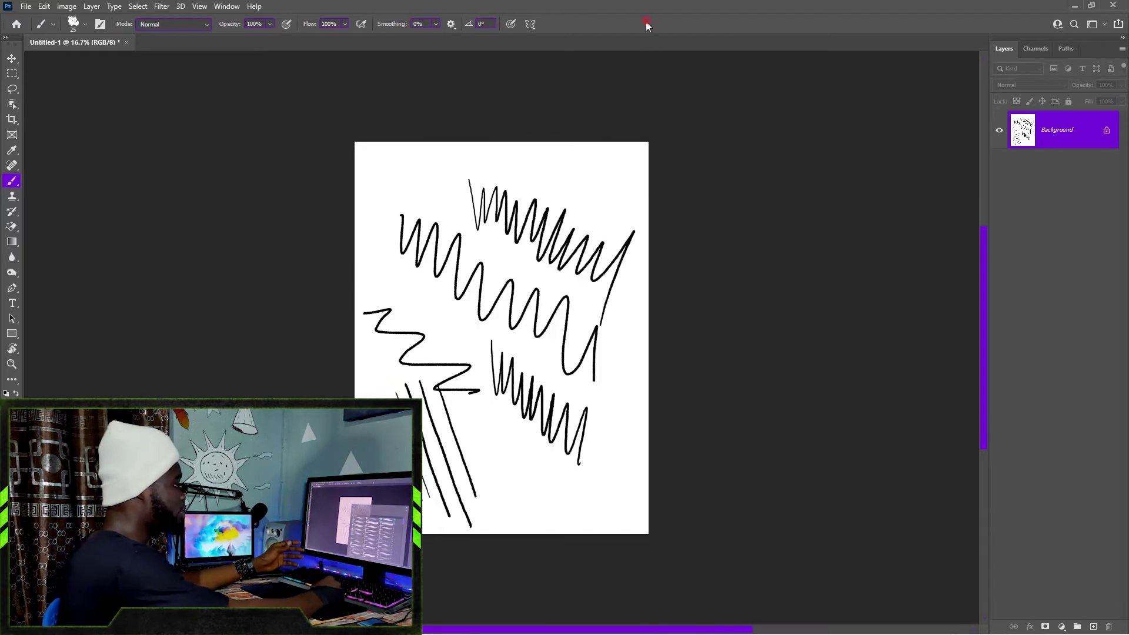
pyautogui.moveTo(366, 256)
pyautogui.mouseDown()
pyautogui.moveTo(390, 304)
pyautogui.moveTo(407, 273)
pyautogui.moveTo(414, 312)
pyautogui.moveTo(431, 273)
pyautogui.moveTo(397, 223)
pyautogui.moveTo(421, 231)
pyautogui.moveTo(436, 324)
pyautogui.moveTo(444, 283)
pyautogui.moveTo(471, 276)
pyautogui.mouseUp()
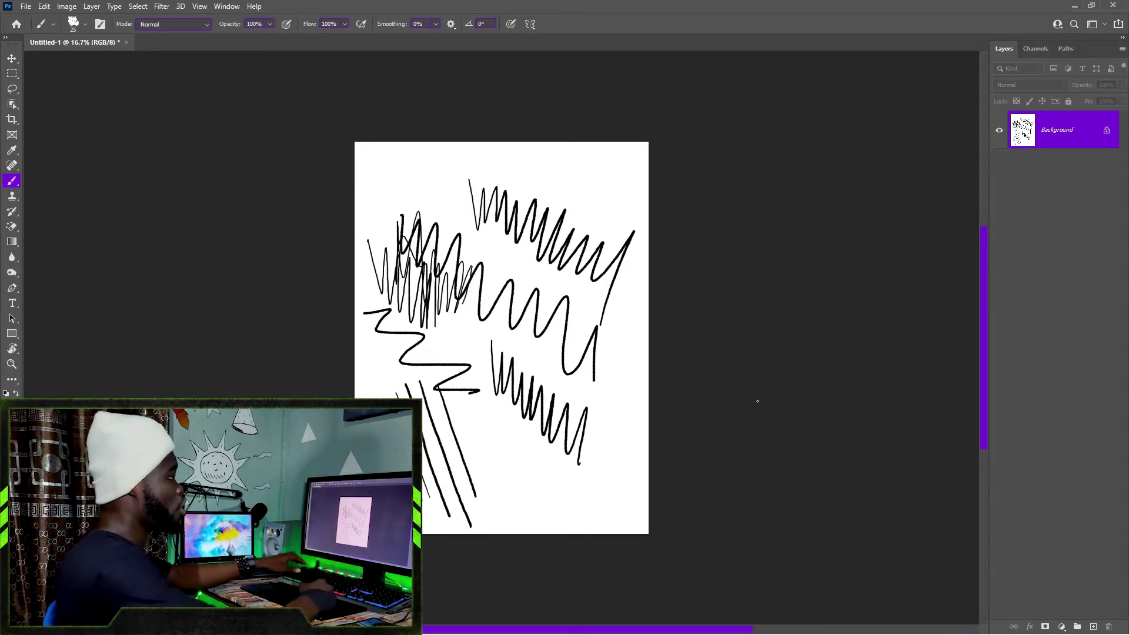
# - Minimize SketchBook Pro and open the %appdata% Roaming folder with the Windows Run command
pyautogui.hotkey('alt', 'Tab')
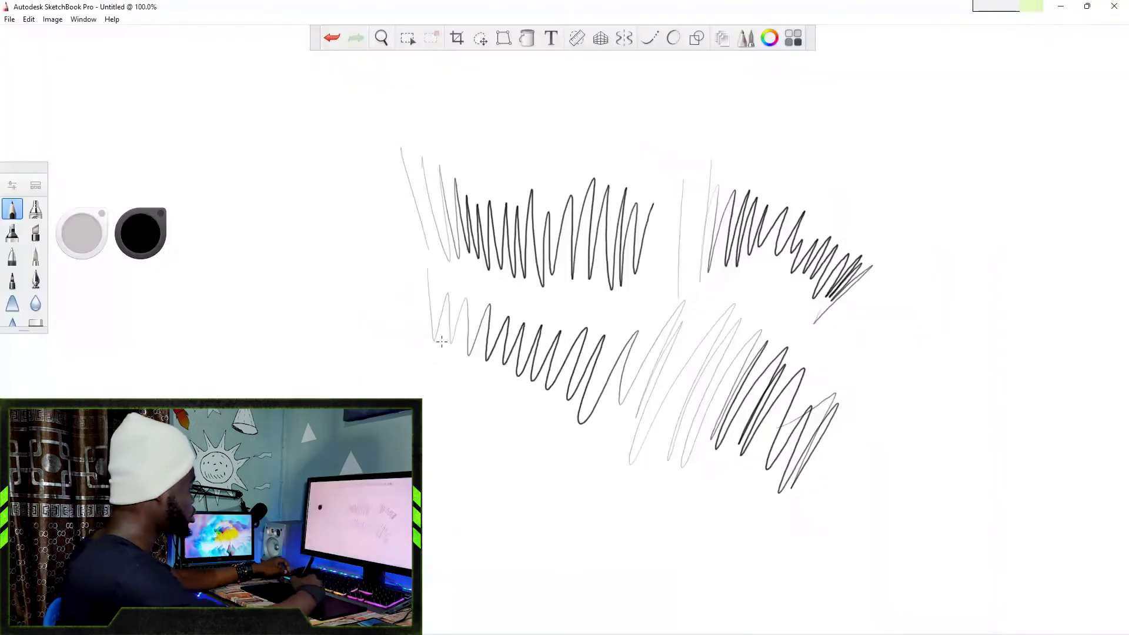
pyautogui.click(1061, 7)
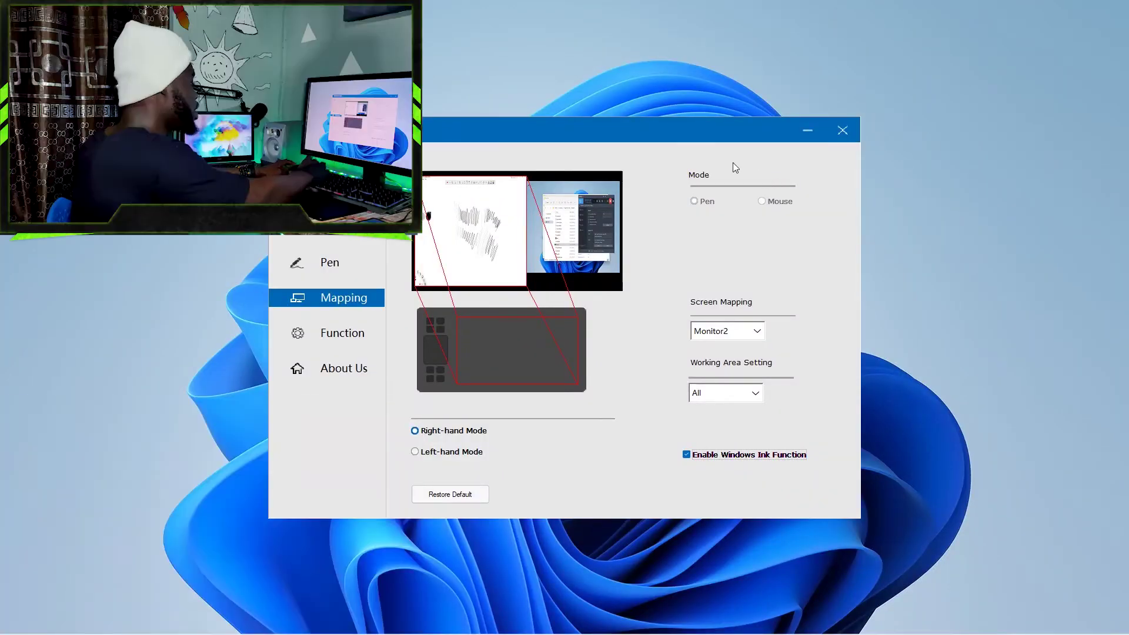
pyautogui.press('super+r')
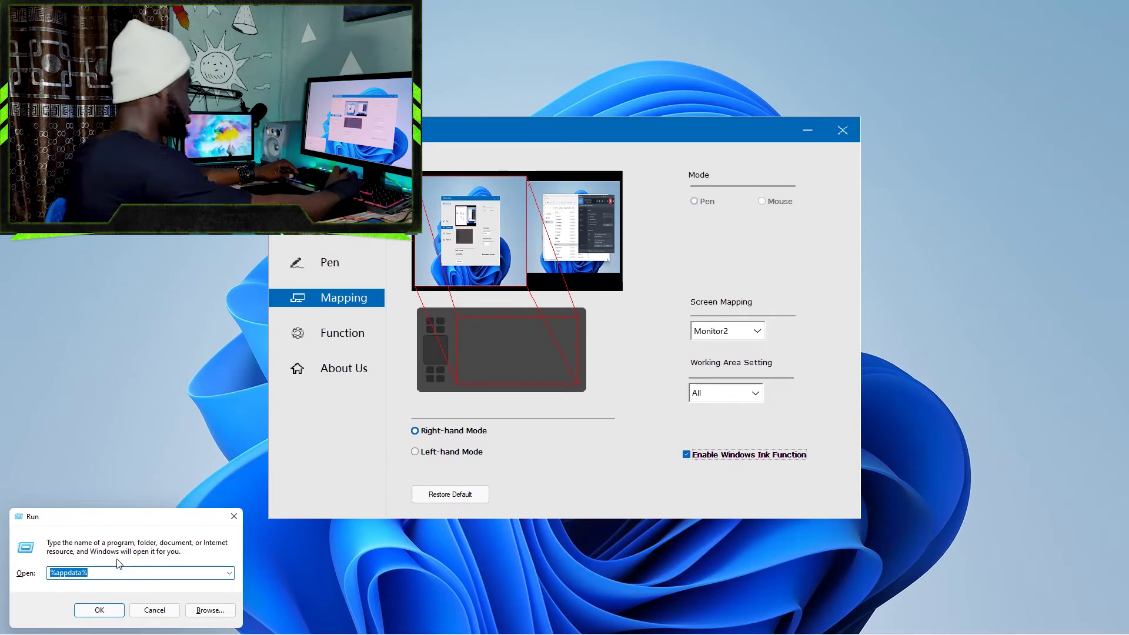
pyautogui.press('Escape')
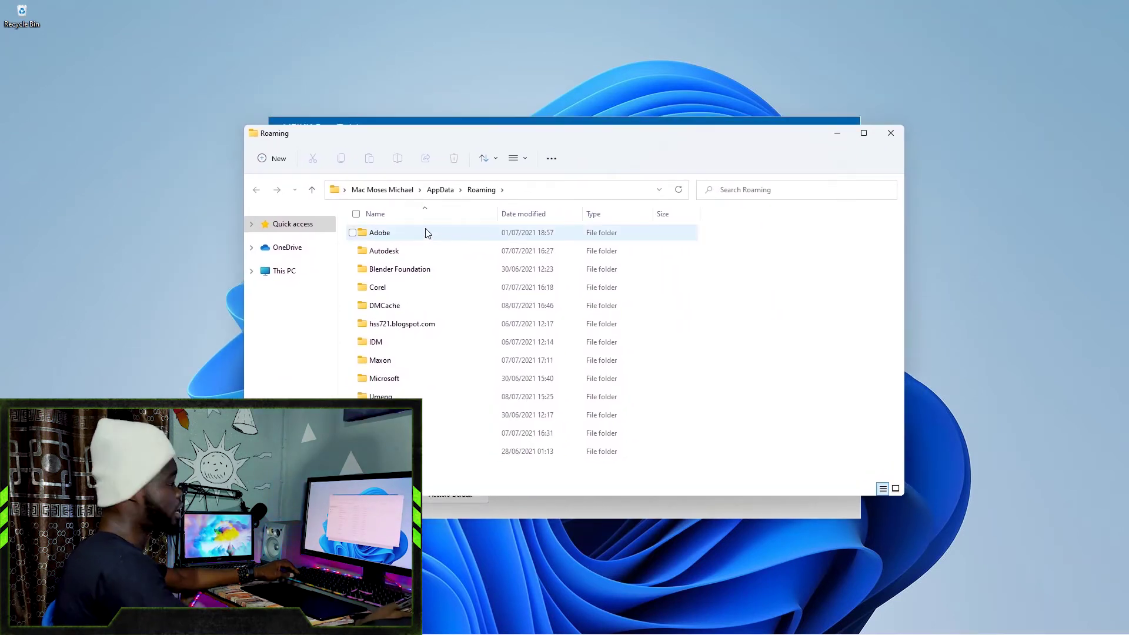
# - Open the Adobe Photoshop 2021 Settings folder under Adobe, Adobe Photoshop 2021, and look through its files
pyautogui.doubleClick(380, 233)
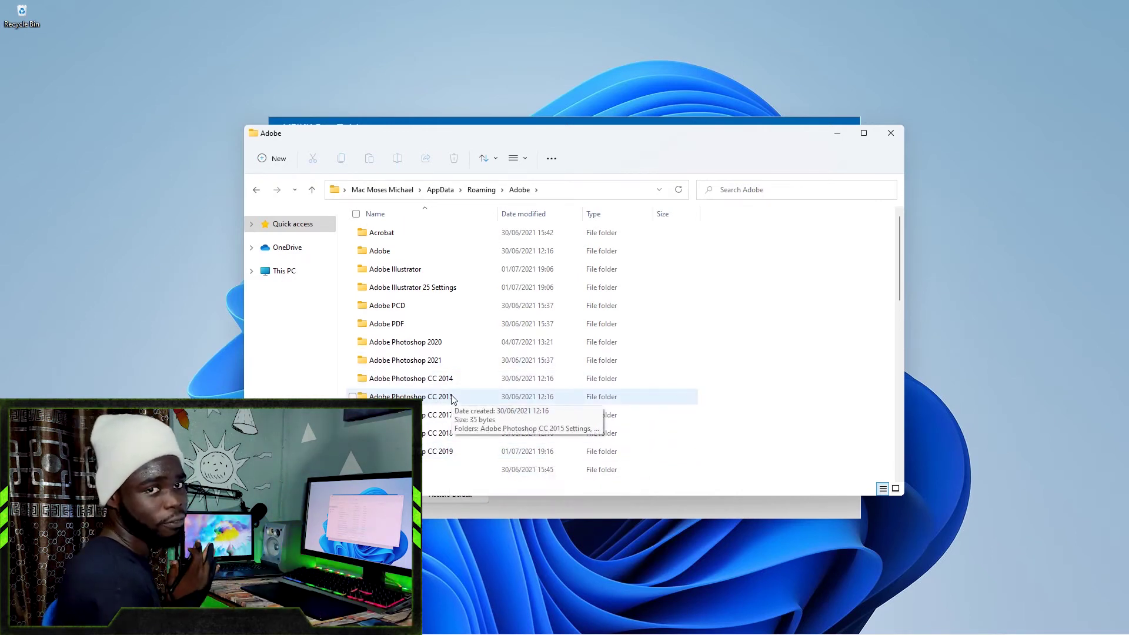
pyautogui.doubleClick(412, 360)
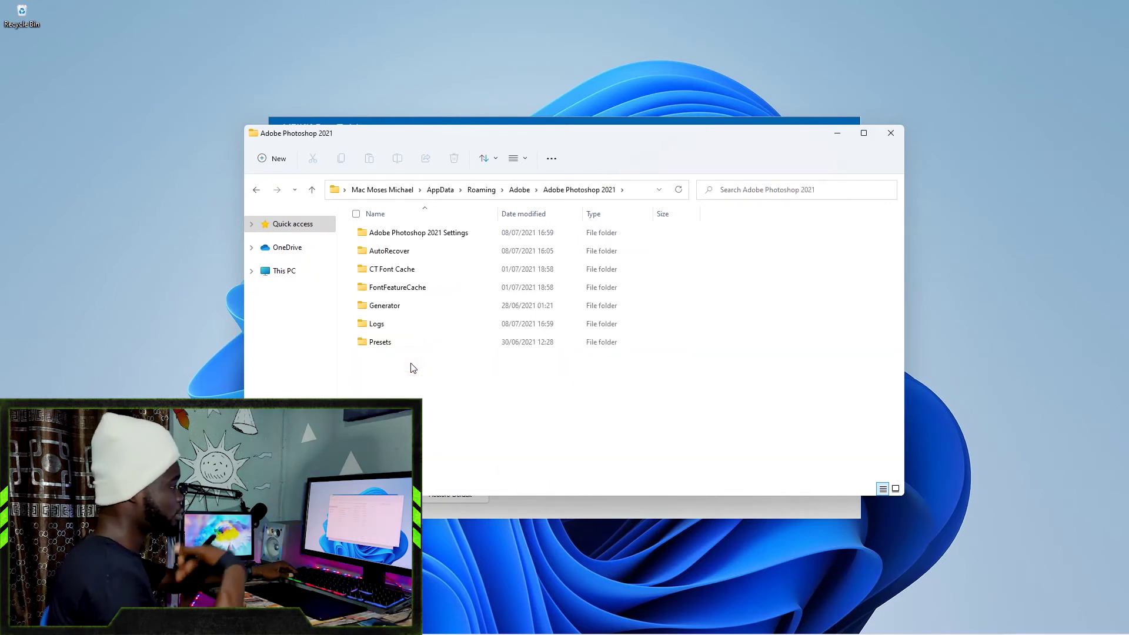
pyautogui.moveTo(656, 398); pyautogui.dragTo(379, 226)
pyautogui.click(457, 429)
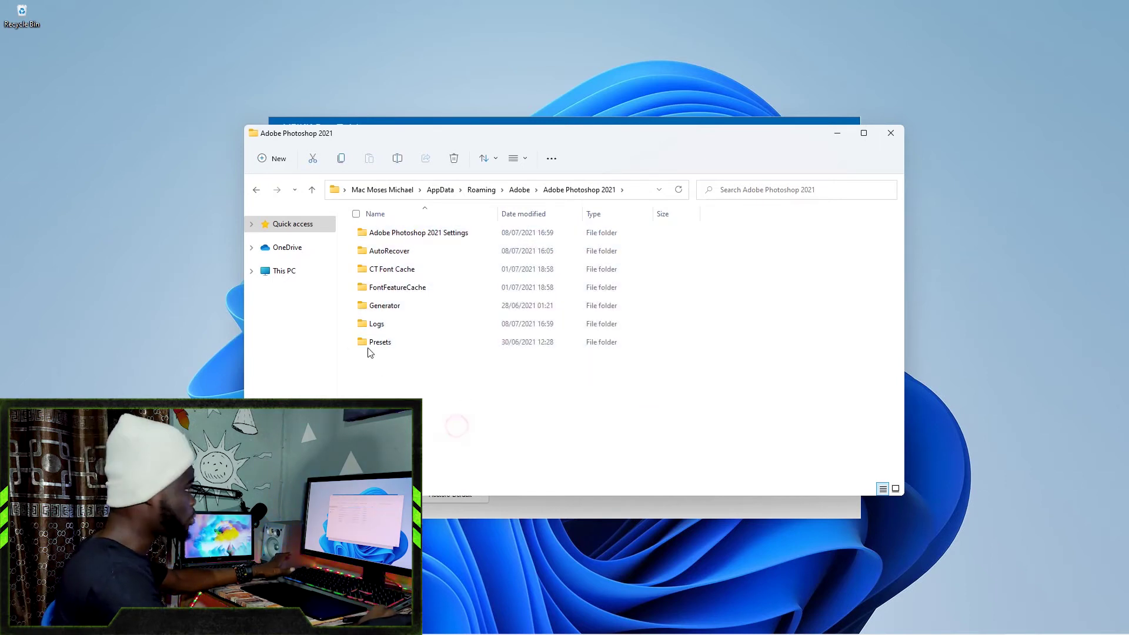
pyautogui.doubleClick(389, 233)
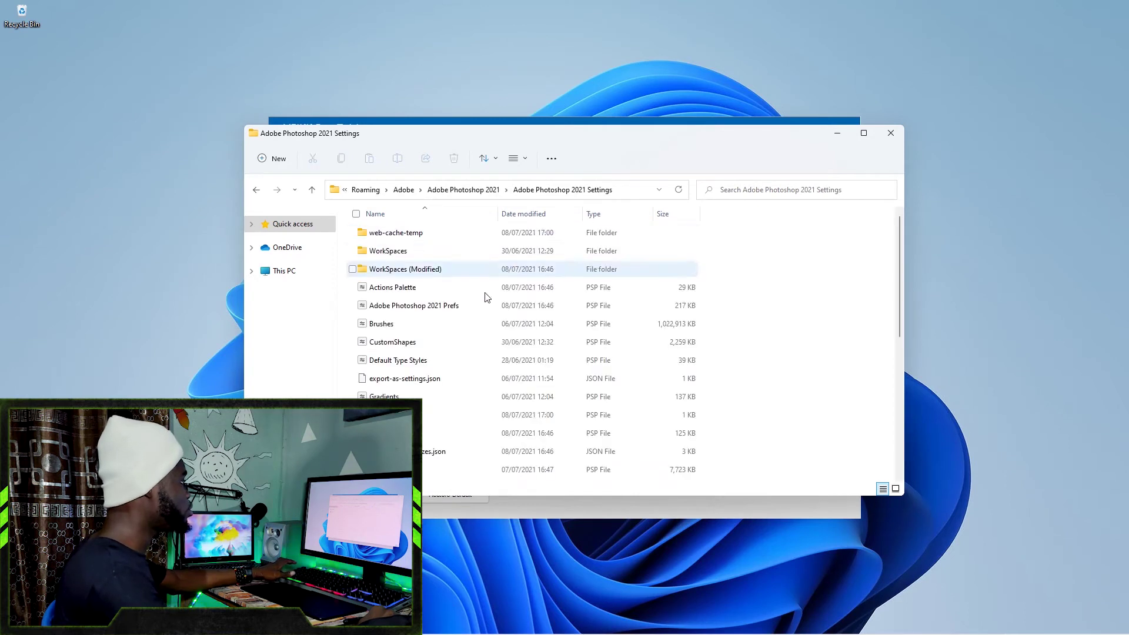
pyautogui.scroll(-2, 763, 375)
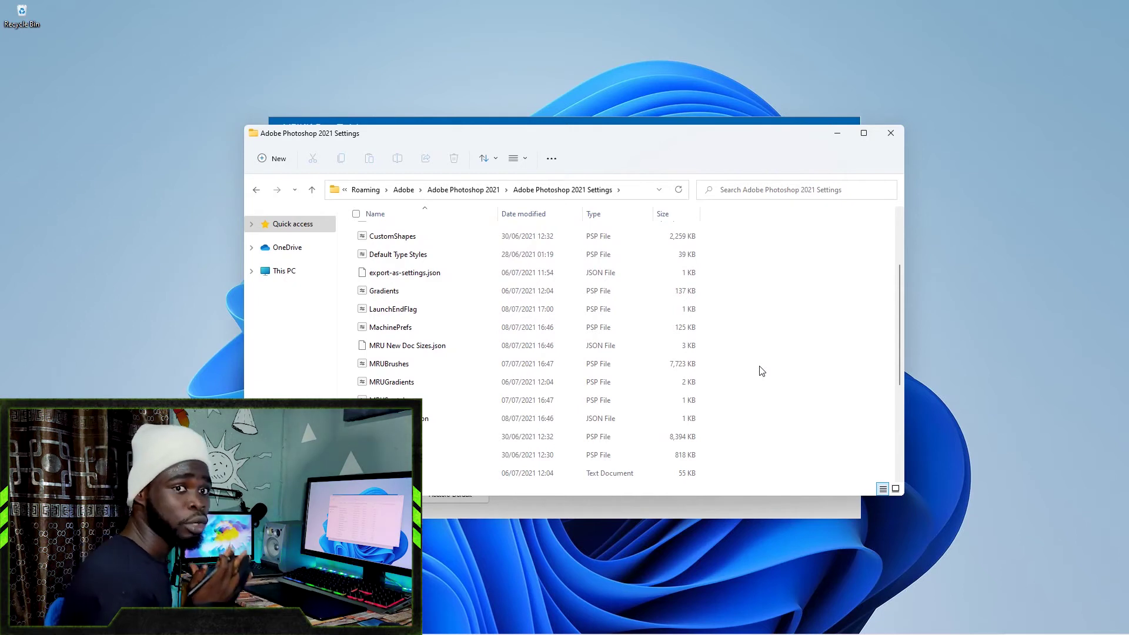
pyautogui.scroll(-3, 728, 365)
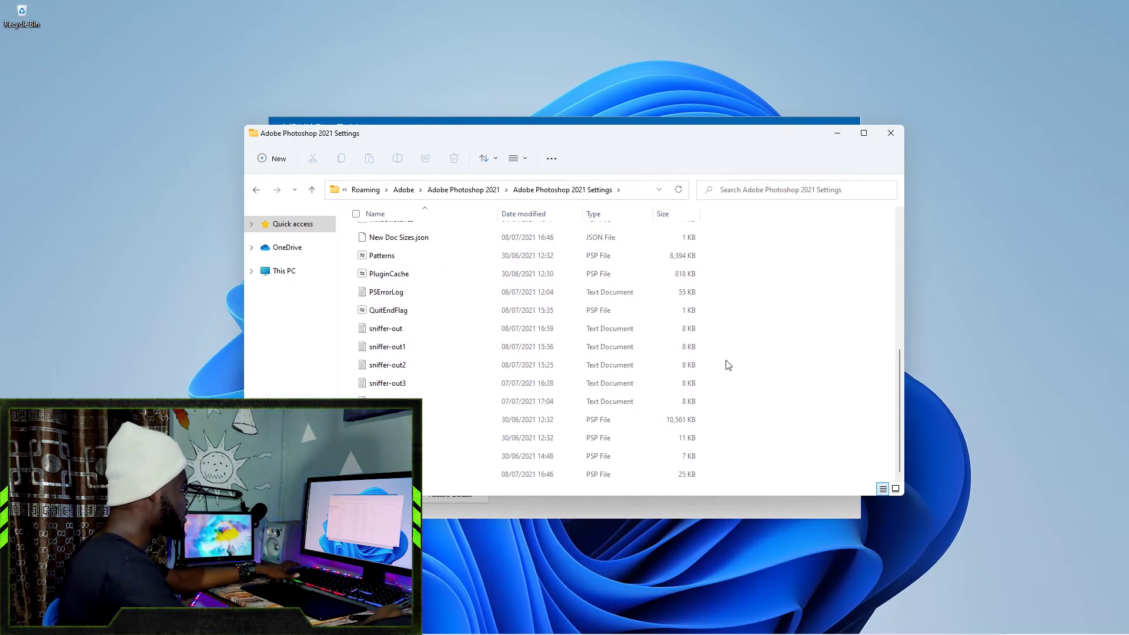
pyautogui.scroll(5, 728, 365)
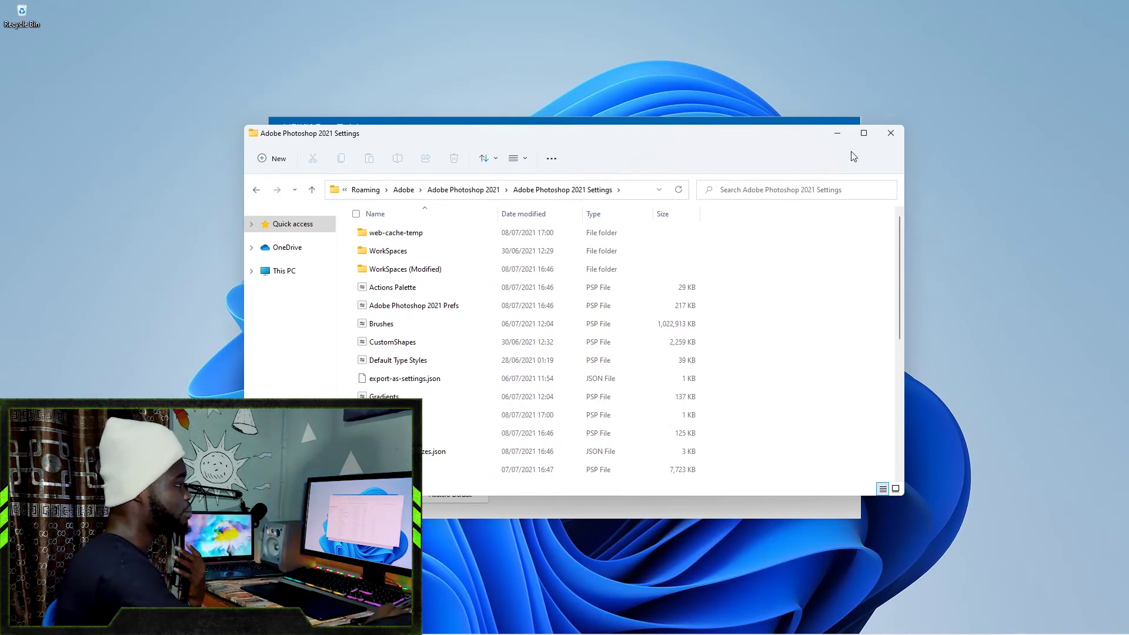
# - Return to the VEIKK Pen Tablet window and test light and hard pen pressure in its pen settings
pyautogui.click(787, 121)
pyautogui.click(320, 262)
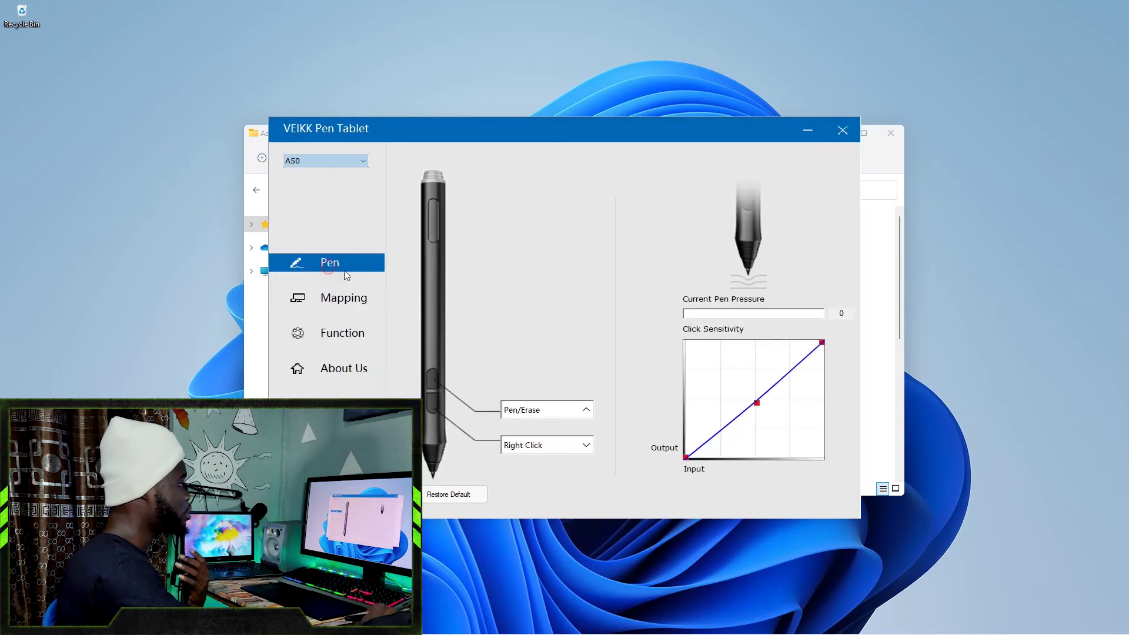
pyautogui.click(583, 330)
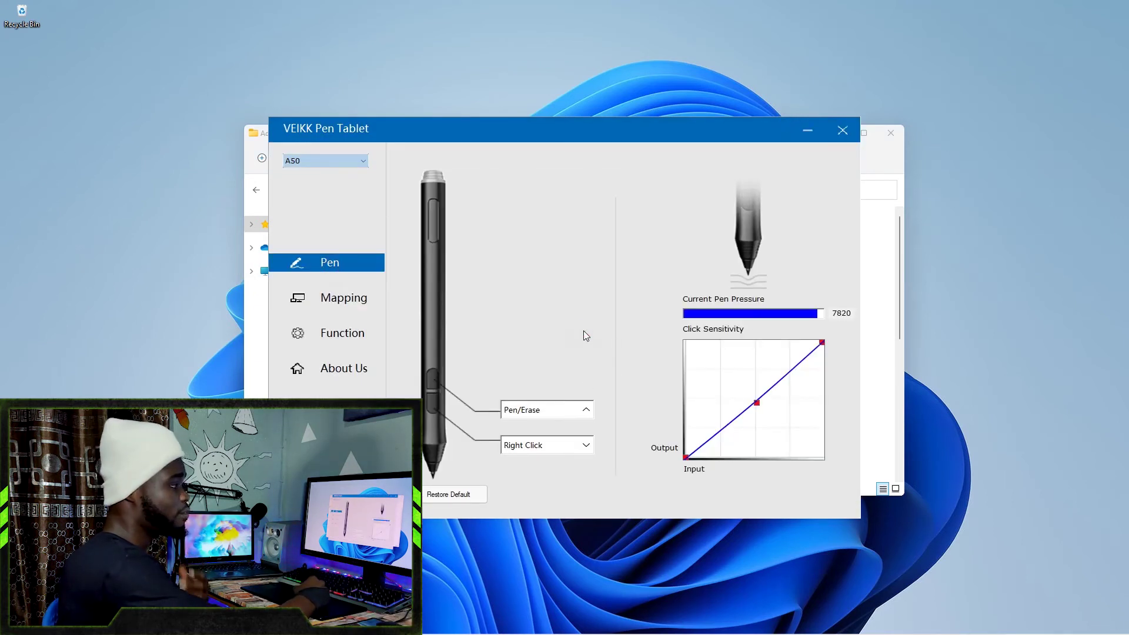
pyautogui.click(609, 329)
pyautogui.click(609, 336)
pyautogui.click(612, 324)
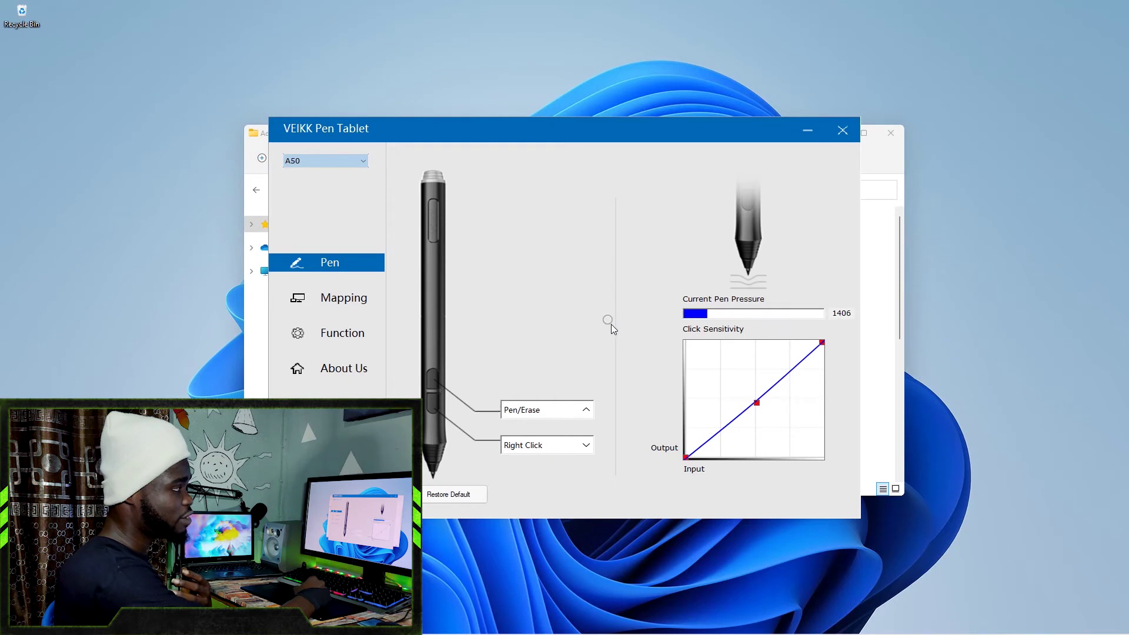